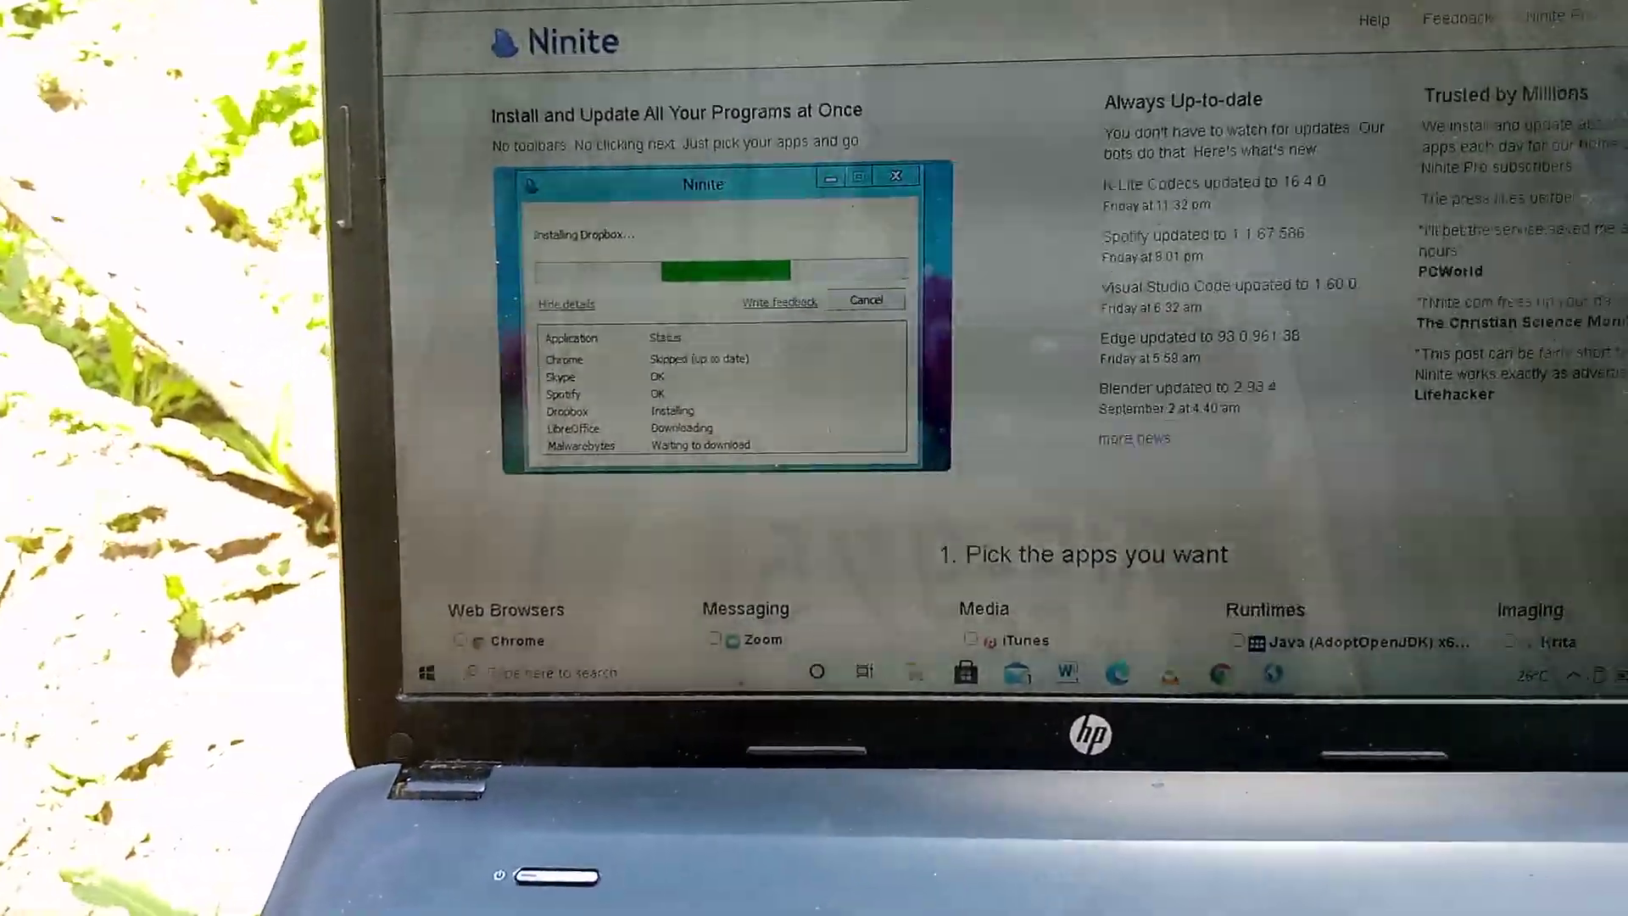
scroll(1018, 381, "down", 5)
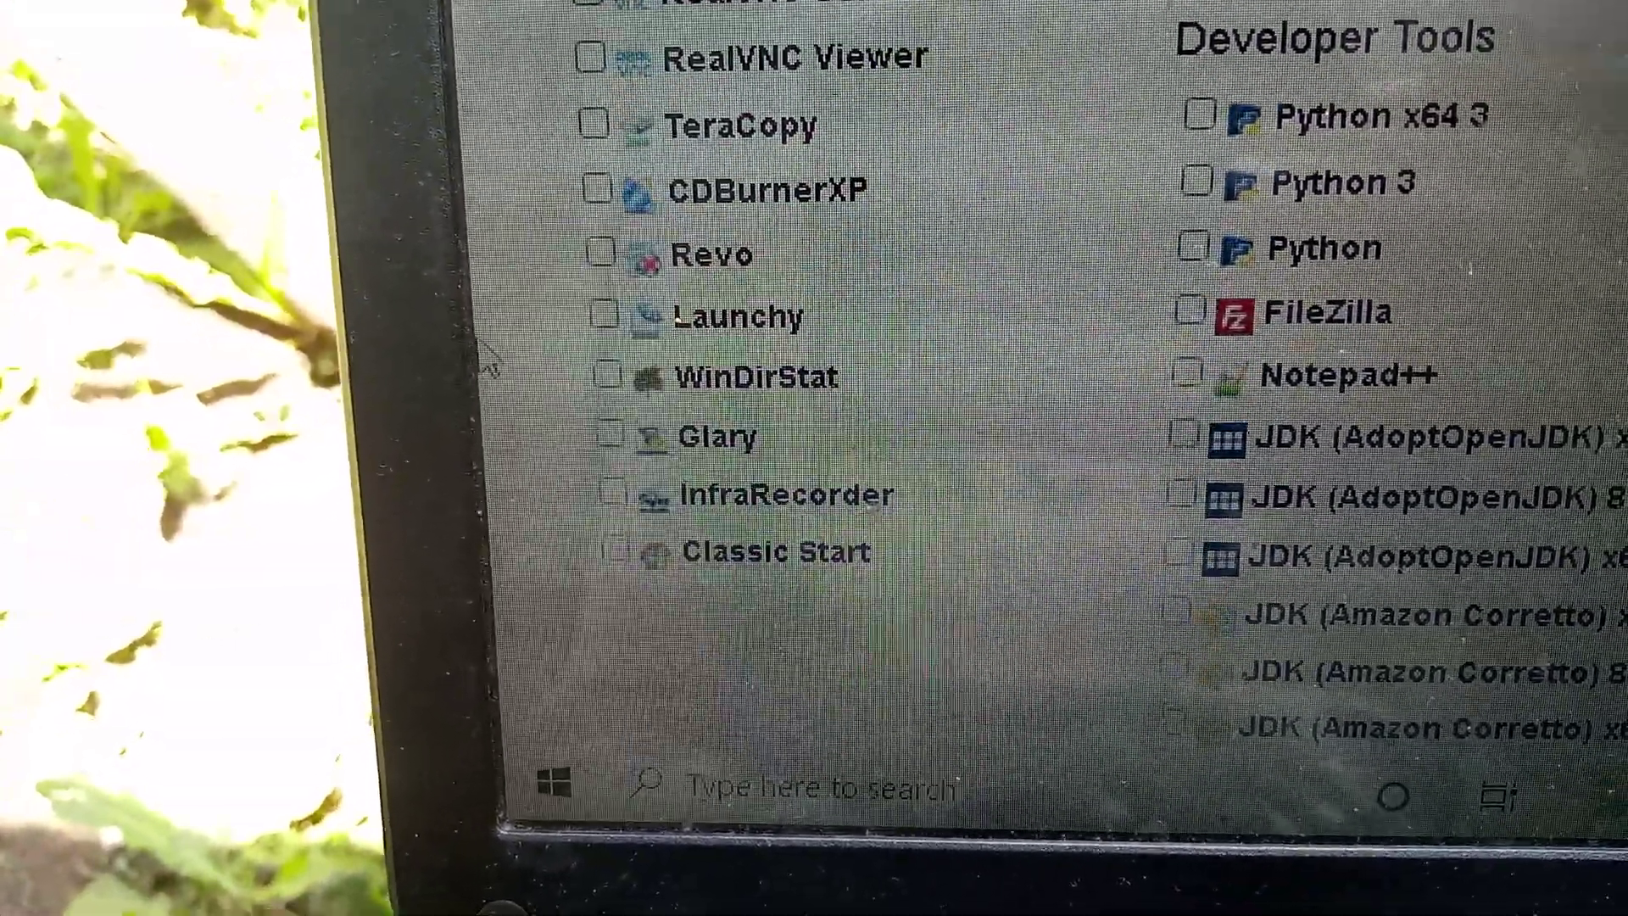
Tick the WinDirStat checkbox under Utilities in Ninite's app list
left_click(579, 396)
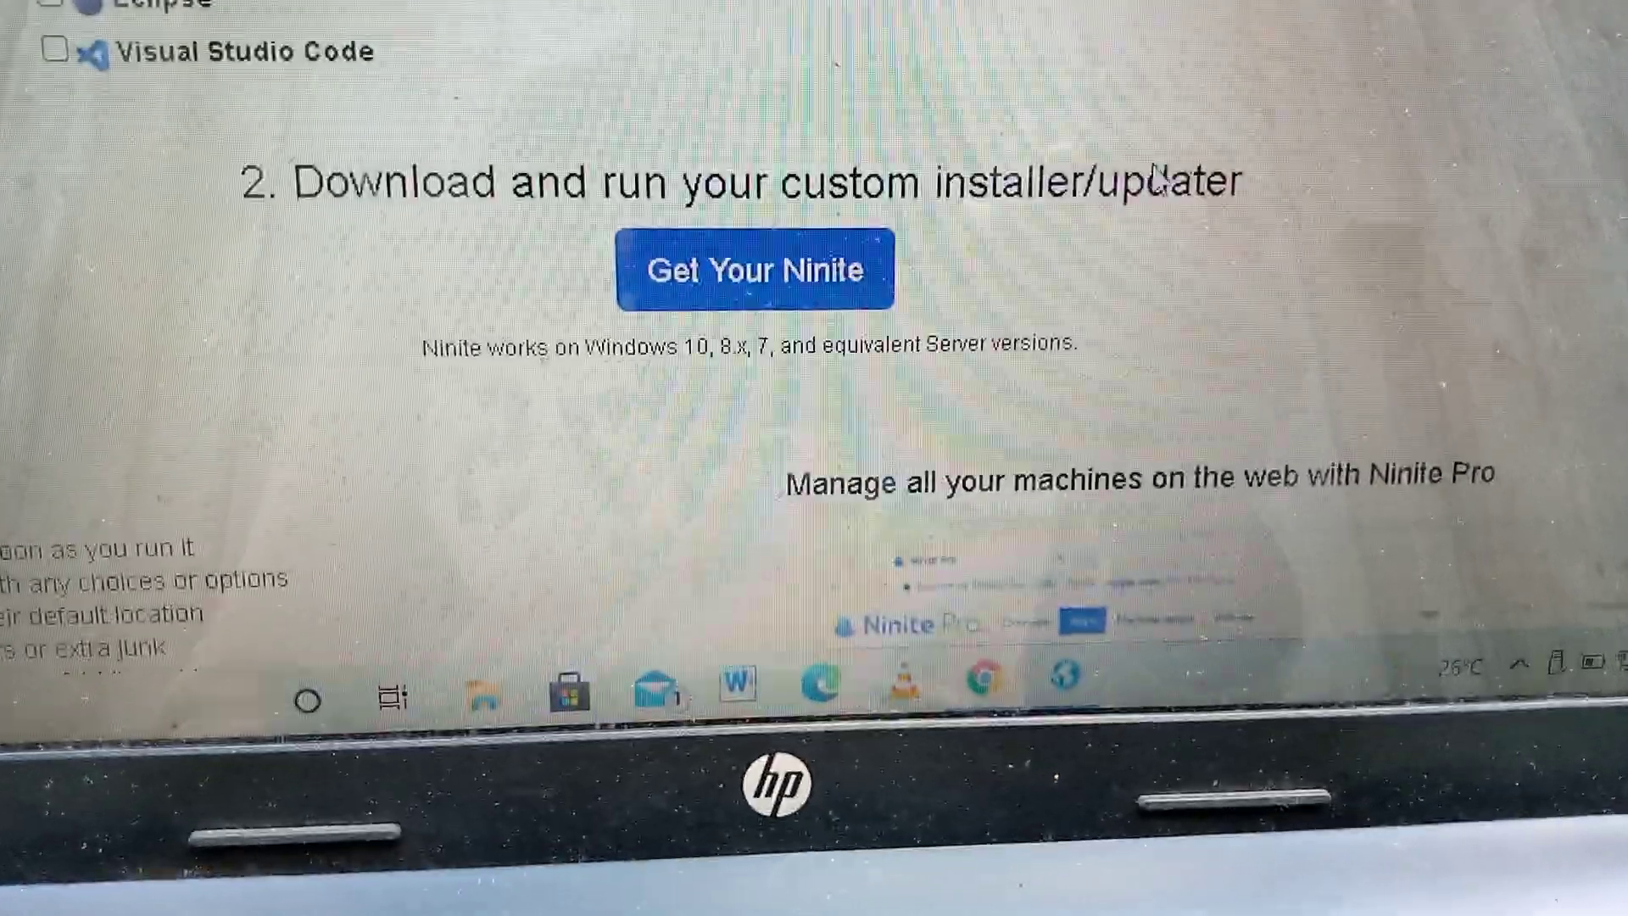
Download the custom Ninite installer containing WinDirStat via Get Your Ninite
left_click(715, 290)
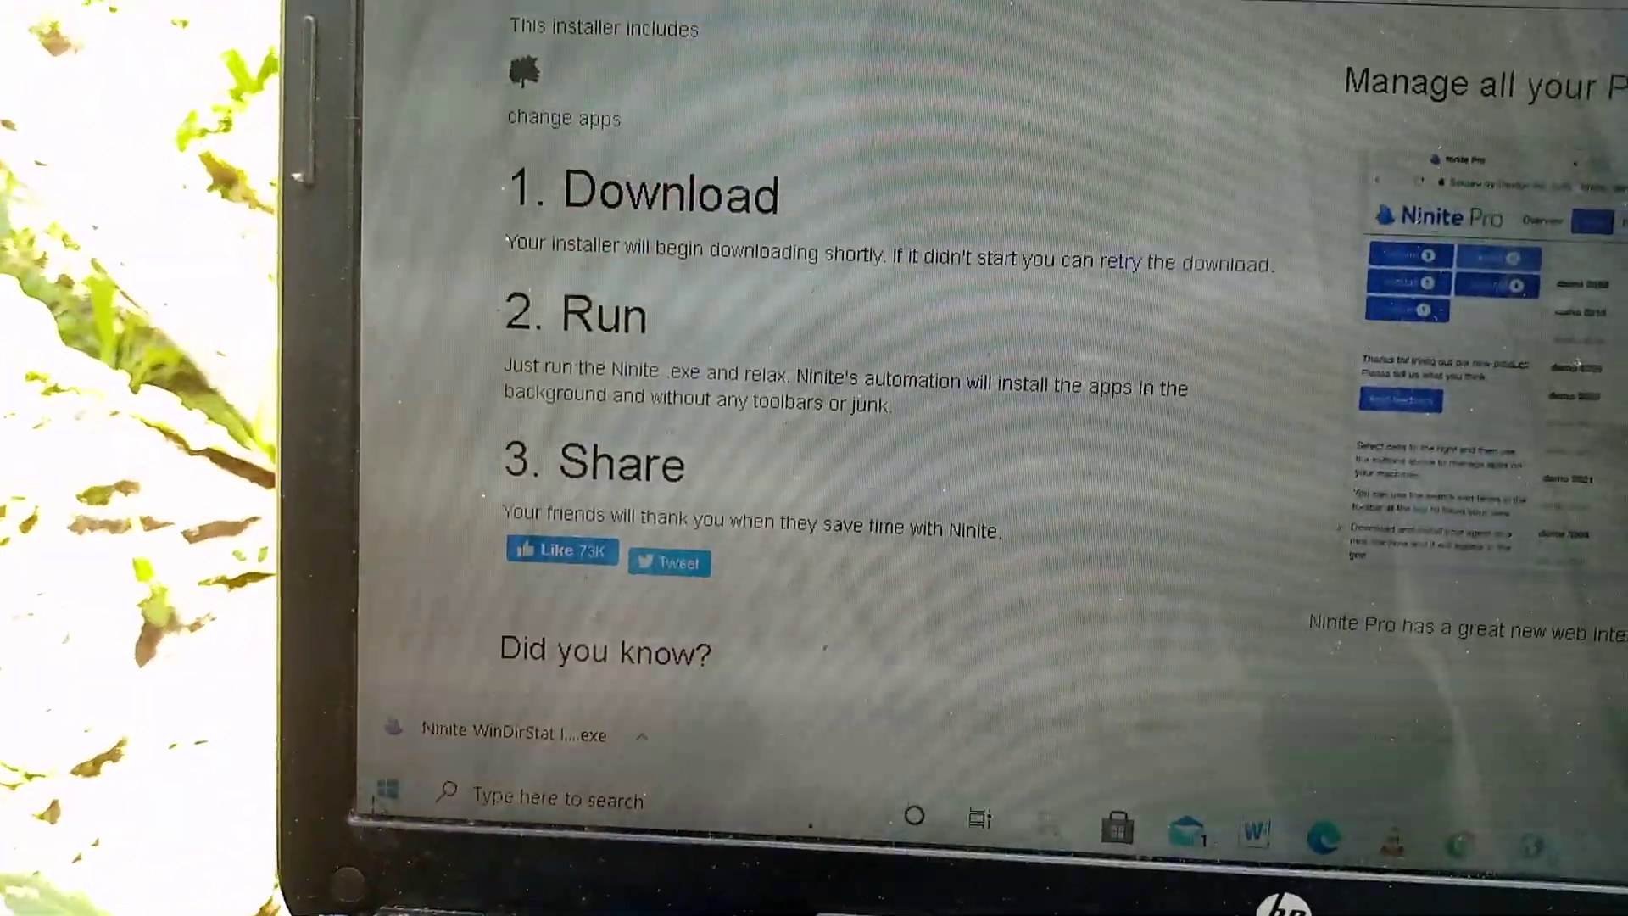
Bring up the Start menu app list, then dismiss it
key("super")
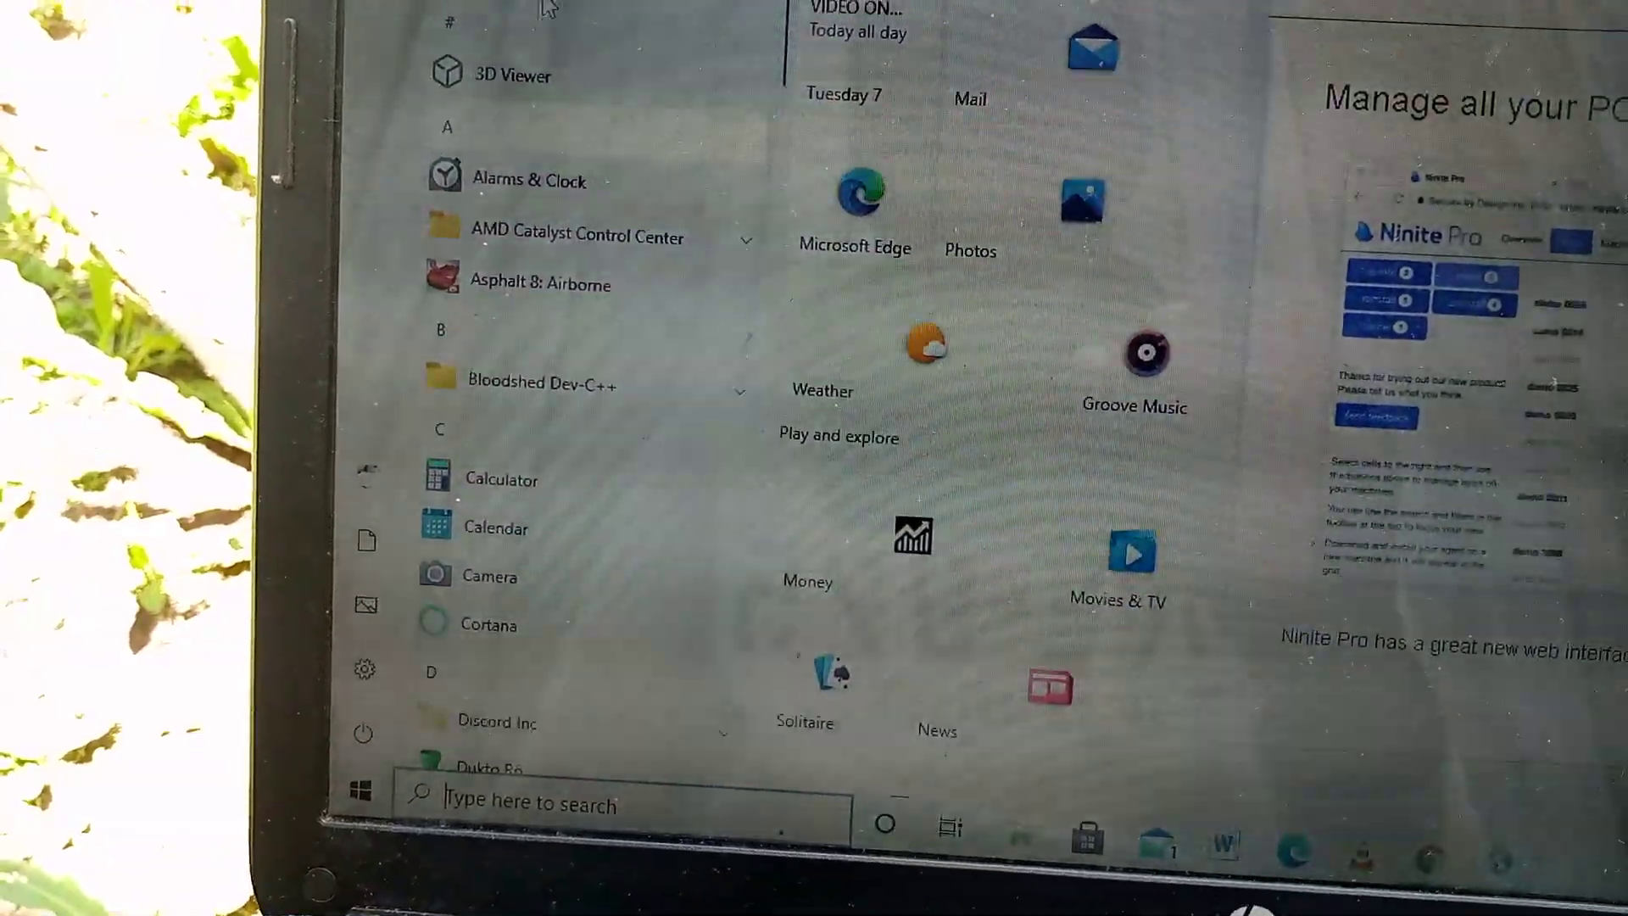
scroll(381, 185, "up", 3)
key("Escape")
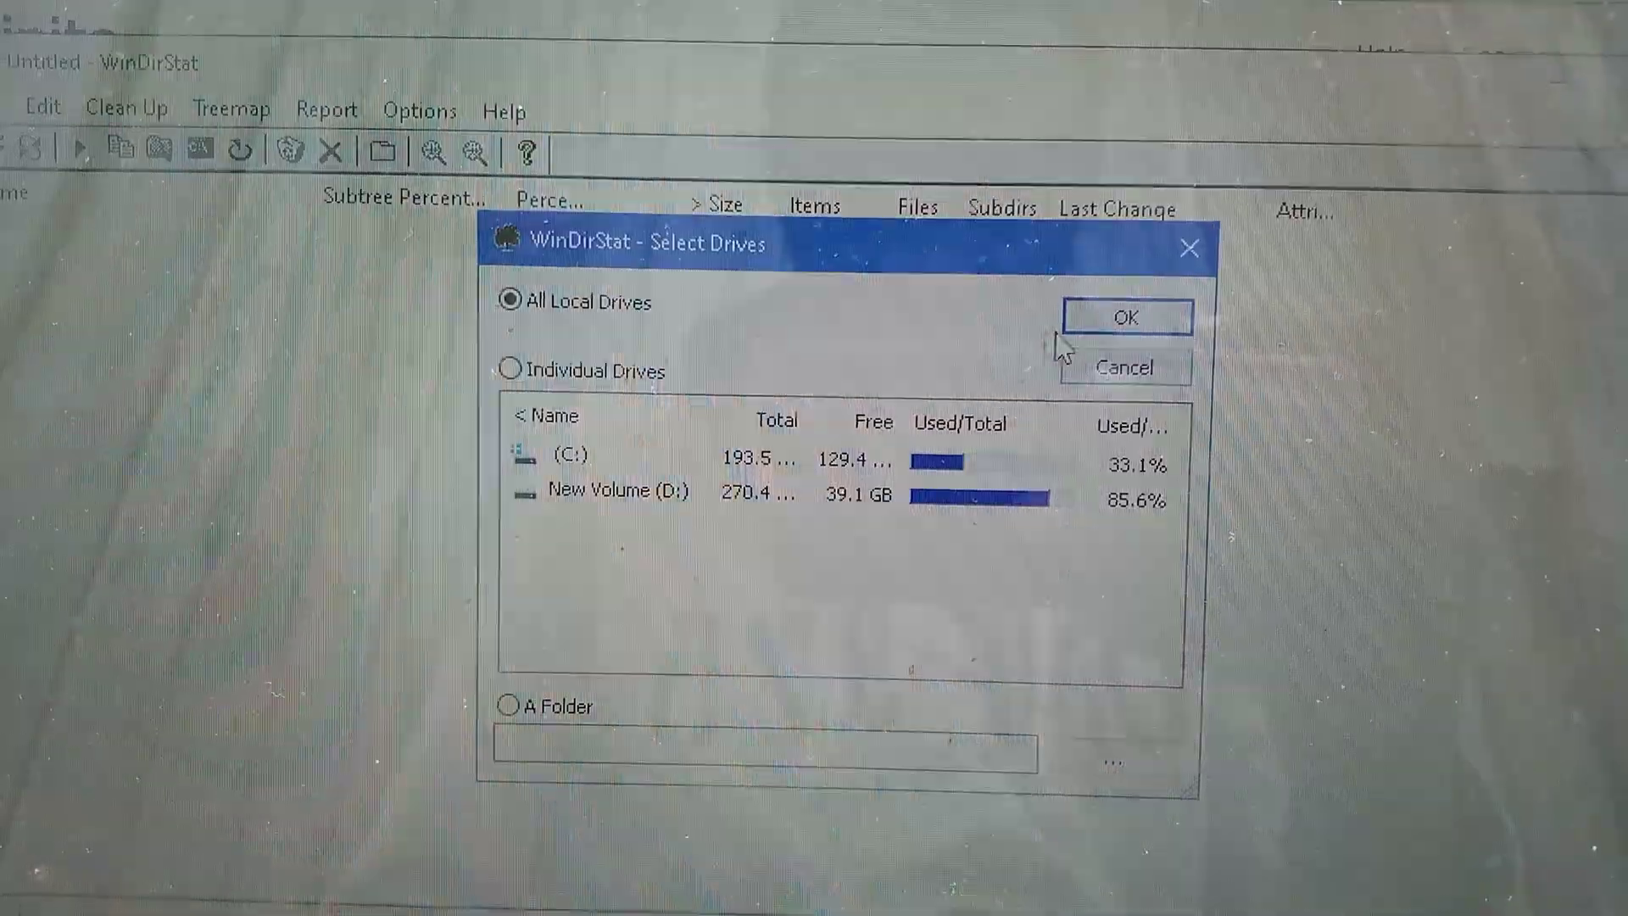
Confirm All Local Drives in the Select Drives dialog to begin scanning
left_click(1151, 377)
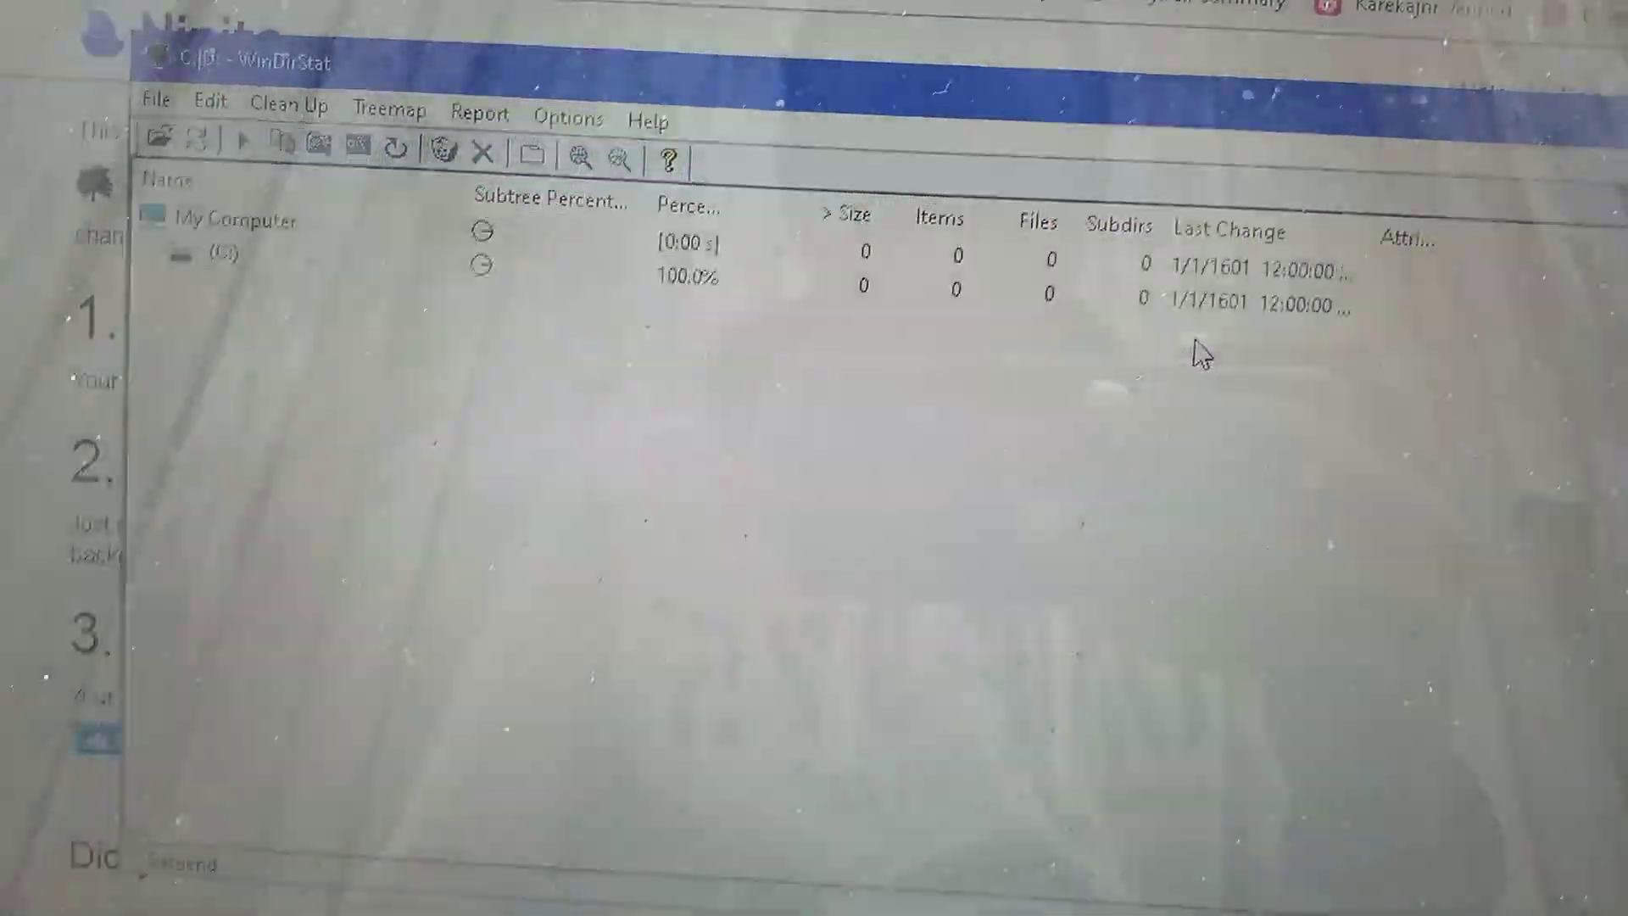